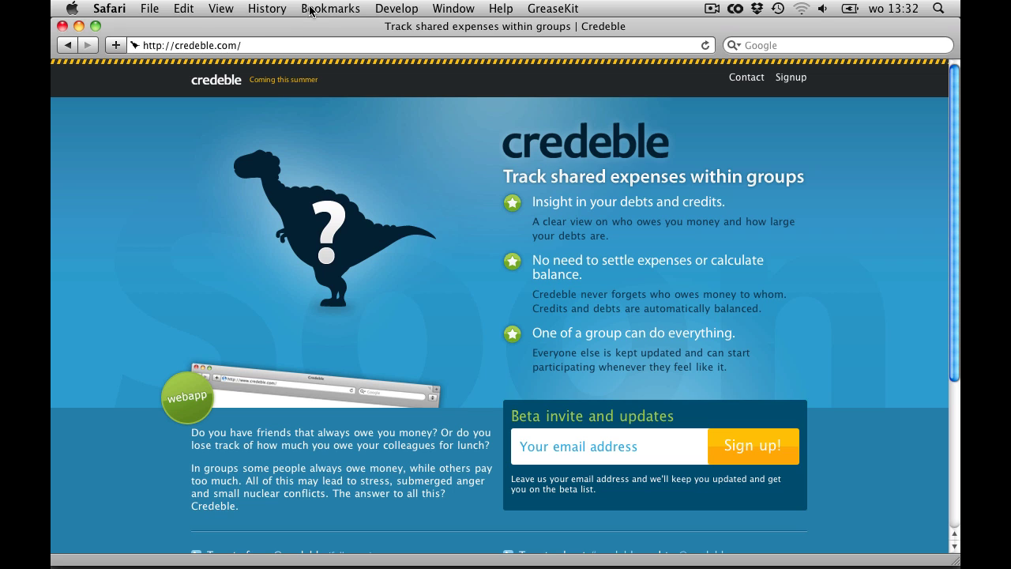
Register a new Credeble account with the user's name, e-mail address and password
click(793, 79)
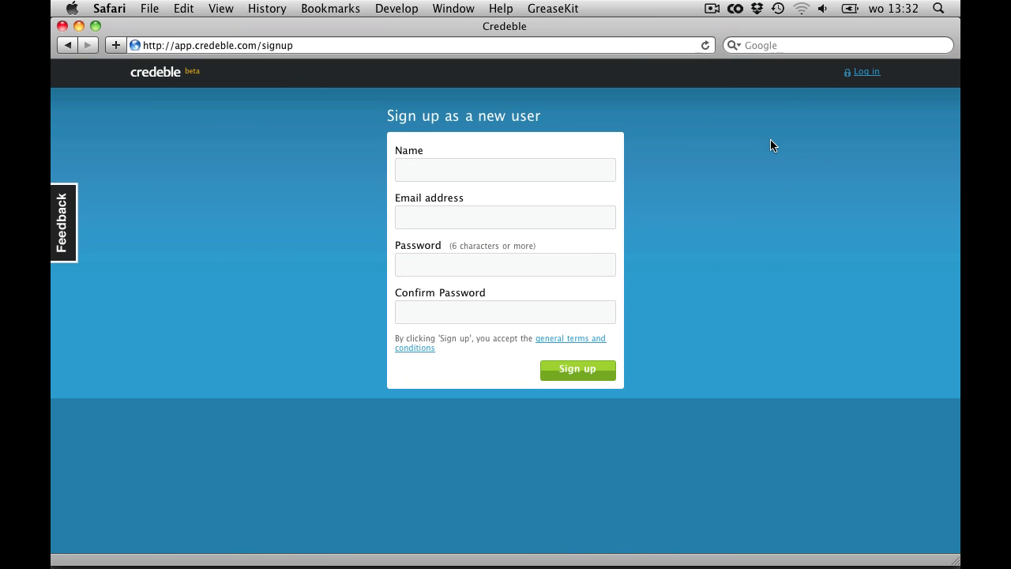
text(Joanna)
key(Tab)
key(Tab)
text(password123)
key(Tab)
text(password123)
key(Return)
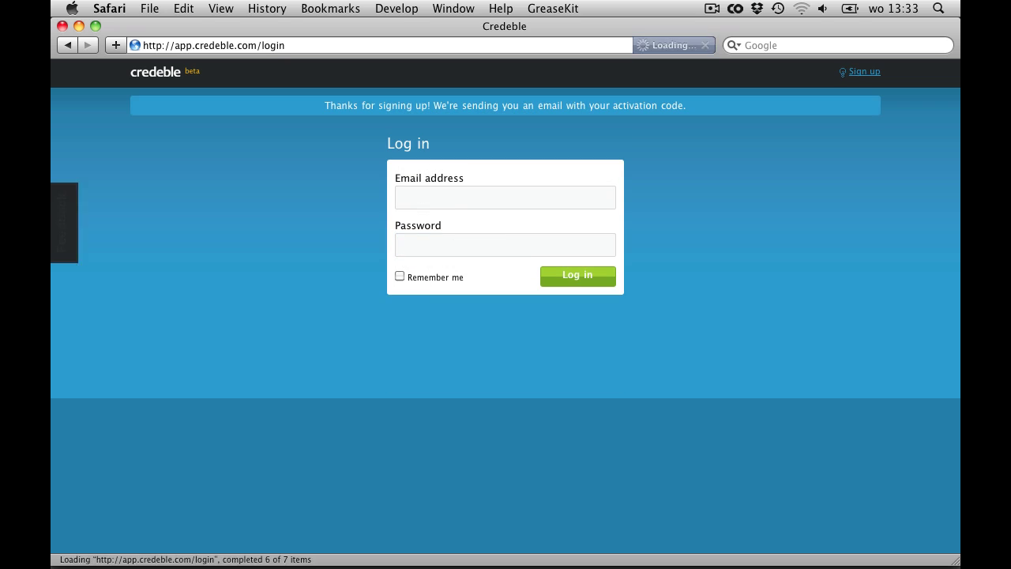
Activate the account from the Welcome to Credeble! e-mail and log in with the new credentials
click(546, 526)
click(405, 212)
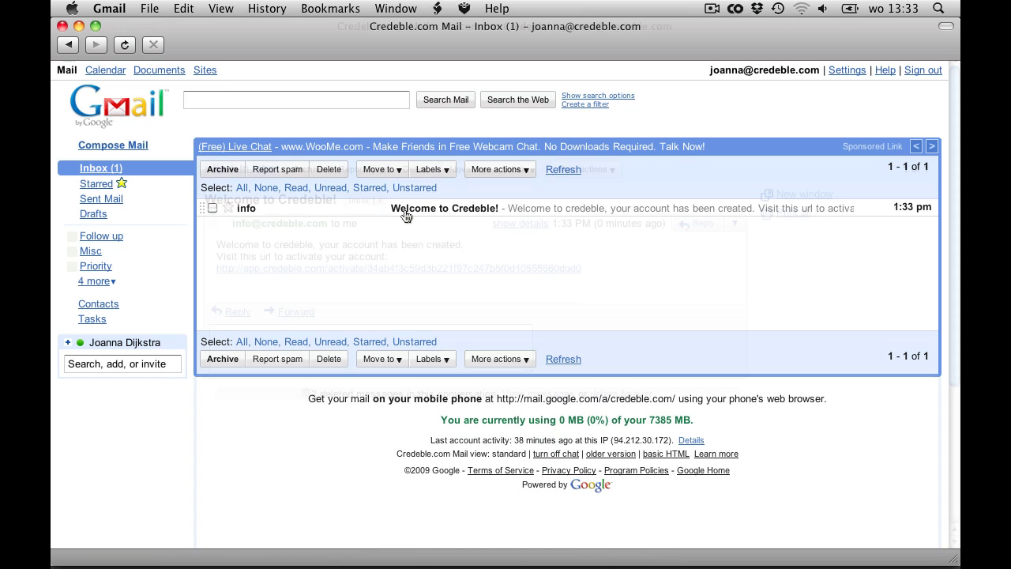
click(426, 199)
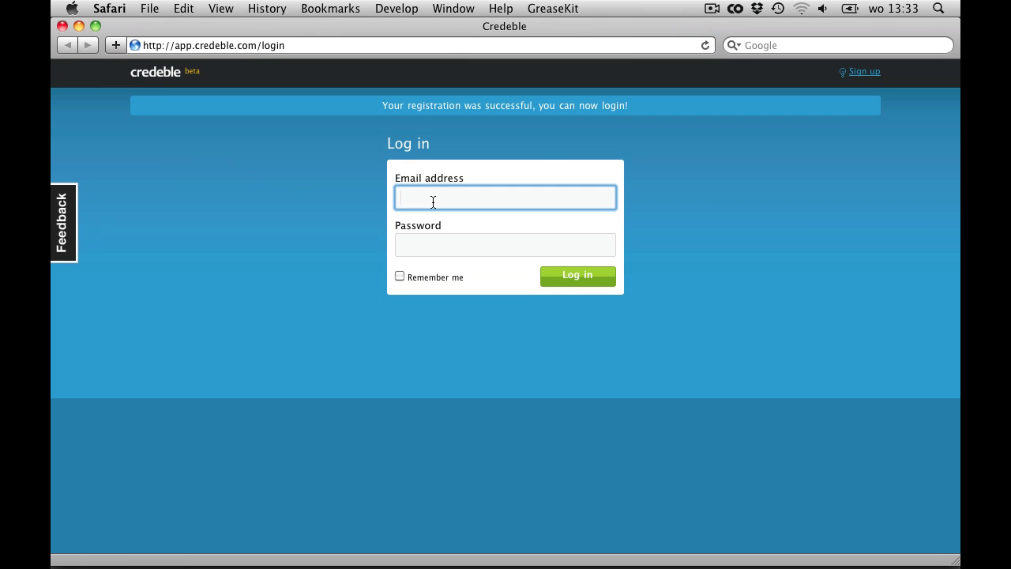
key(Tab)
text(pa)
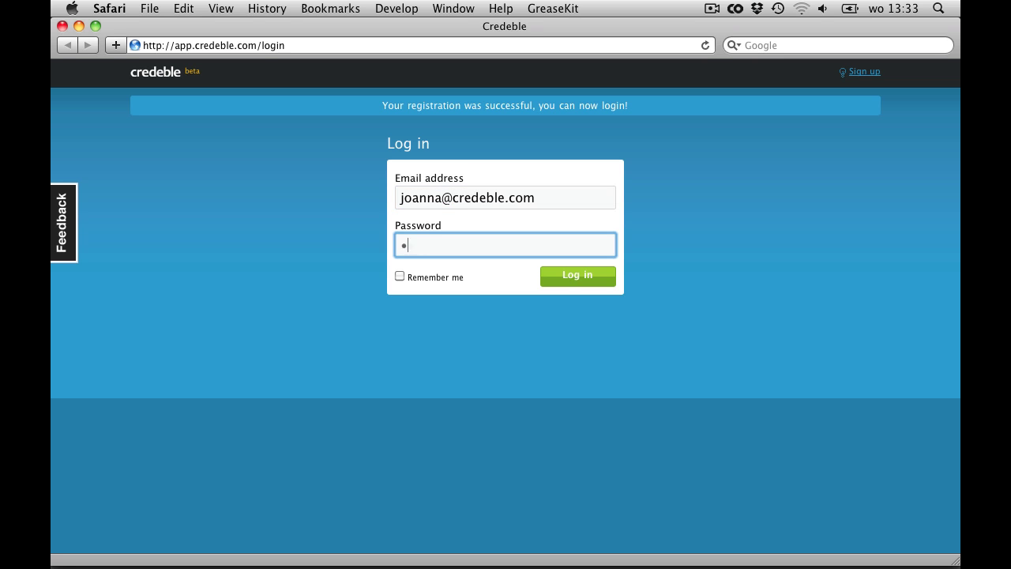
text(ssword1234)
key(Return)
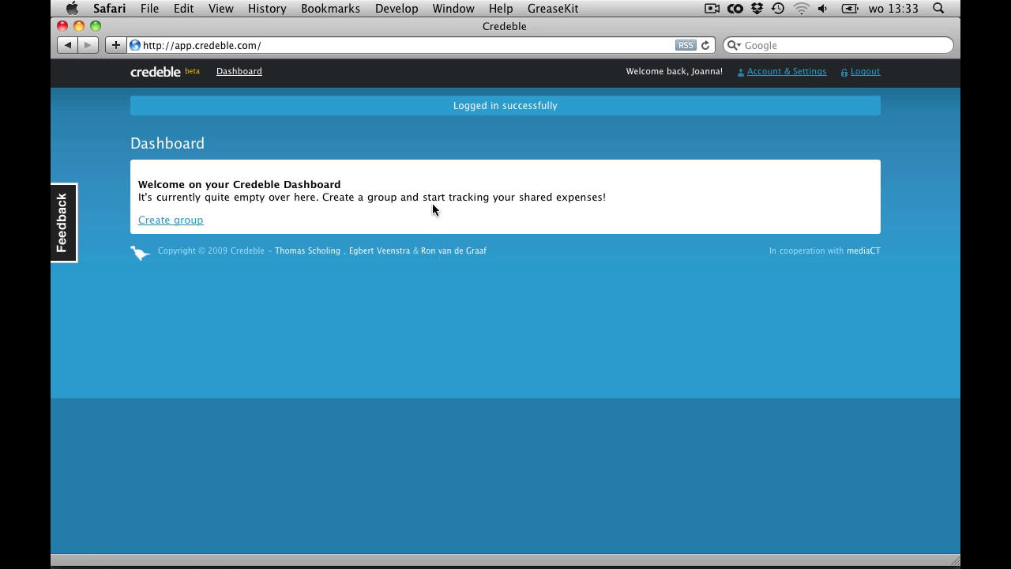
Start a new group named 'Iris' Bachelorette Party'
click(165, 221)
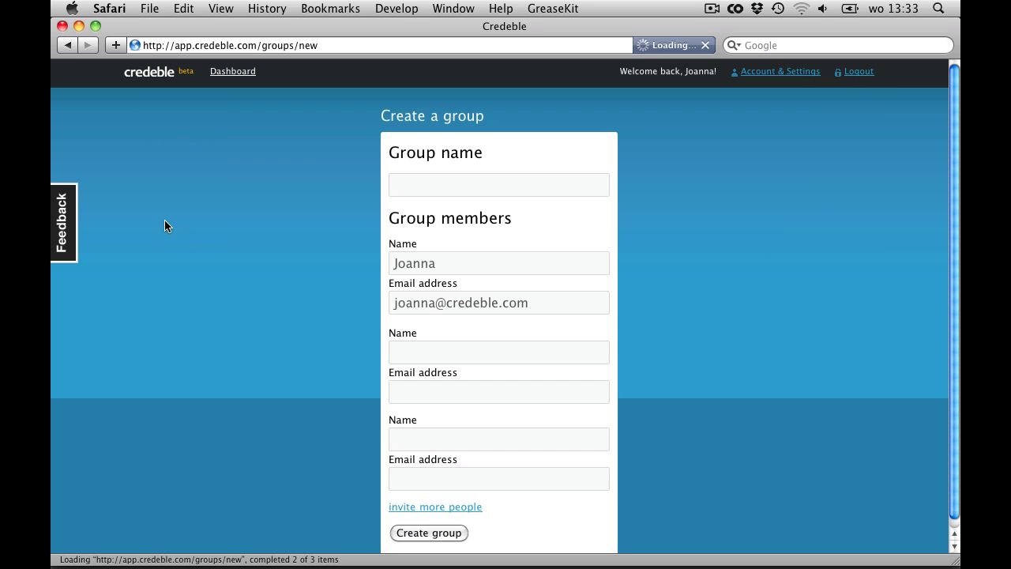
click(434, 194)
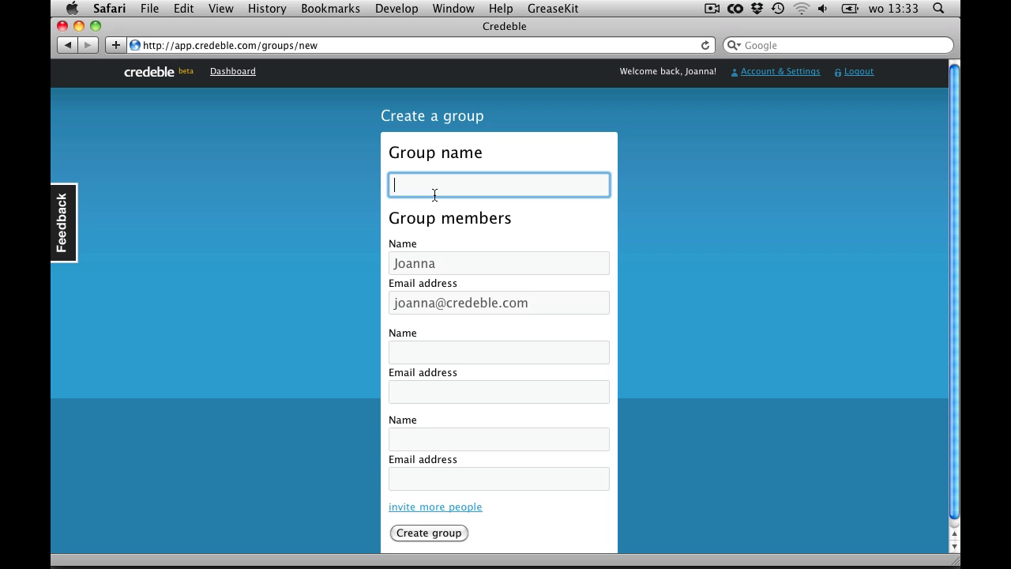
text(Irir)
key(BackSpace)
text(s' Bachelorette Party)
Add the first two members, each with a name and e-mail address
key(Tab)
text(Eve)
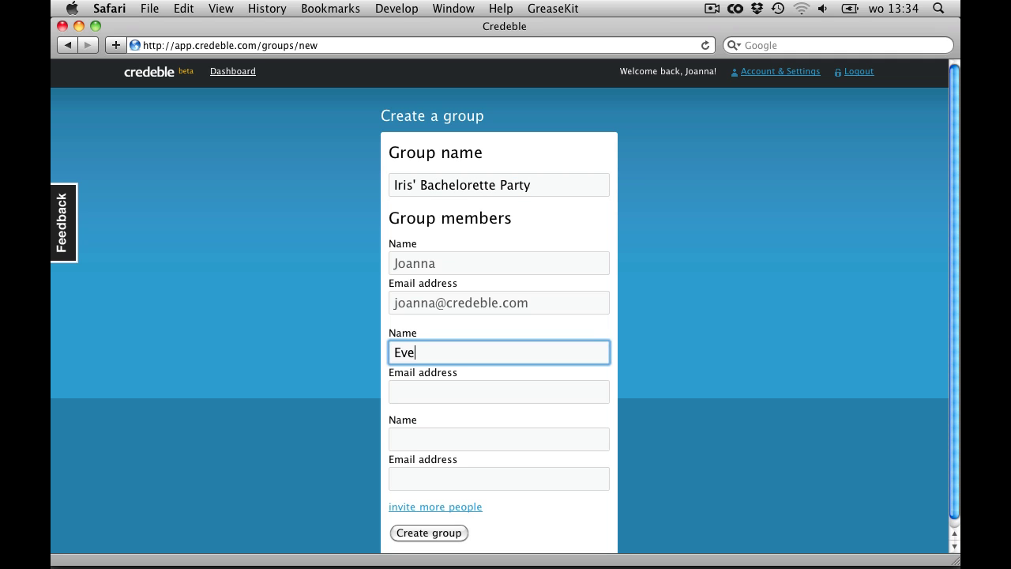
key(Tab)
key(Tab)
text(Lilly)
key(Tab)
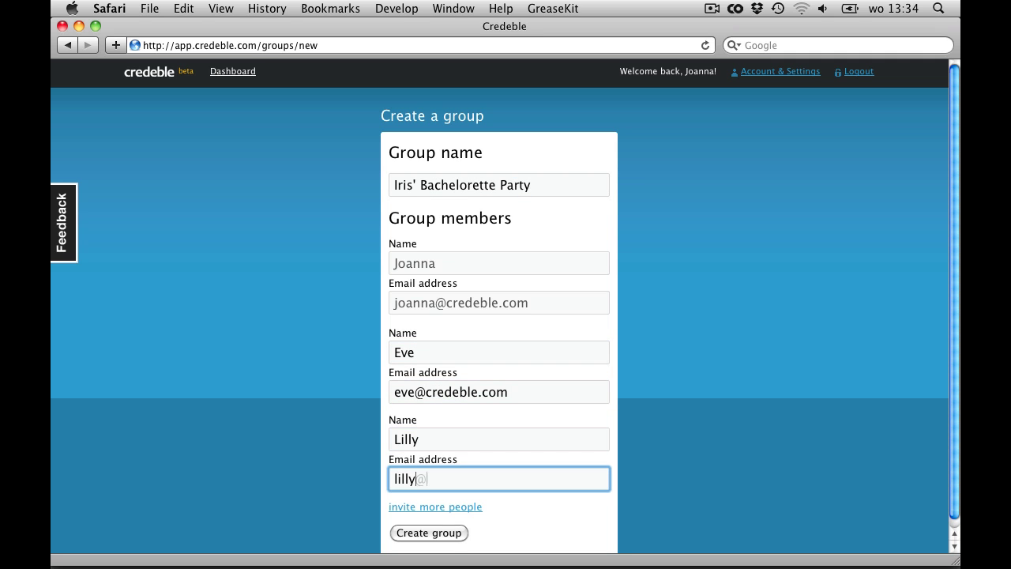
Add a third member with name and e-mail in an extra slot, then create the group
key(Tab)
key(Return)
scroll(304, 480, down, 3)
text(Katie)
key(Tab)
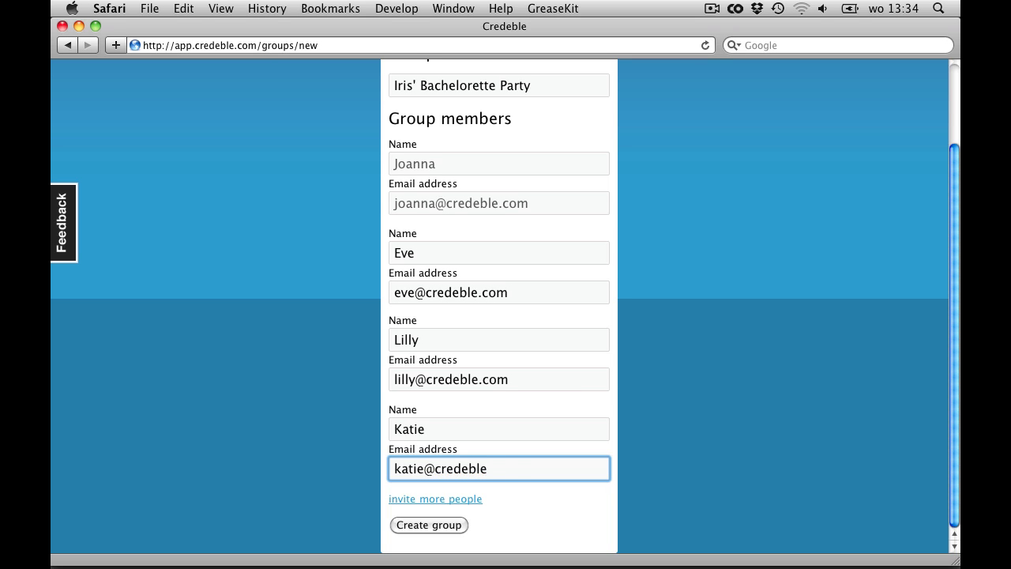
click(440, 526)
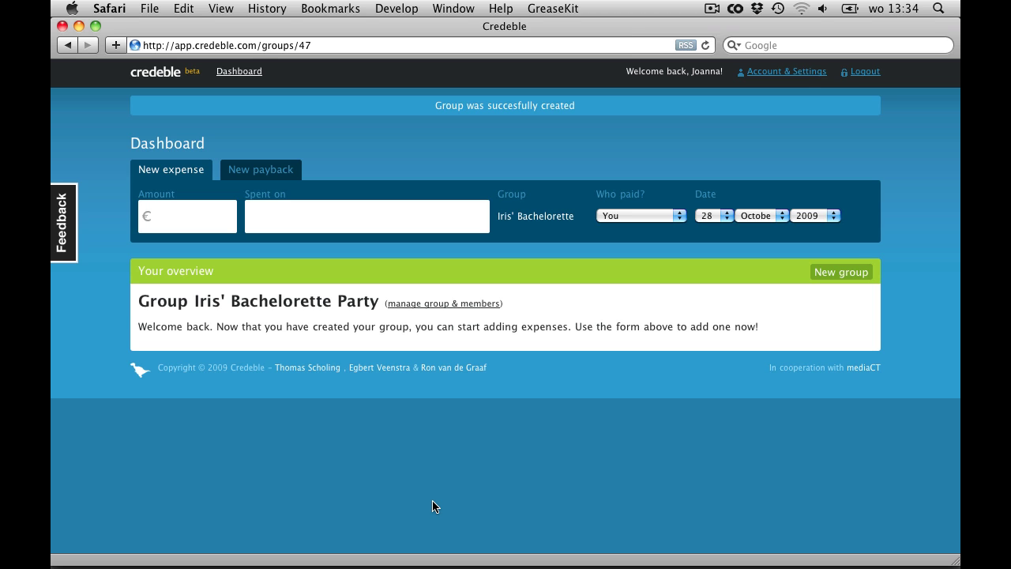
Add a €50 'Reservation tapas bar' expense dated the 27th
click(309, 216)
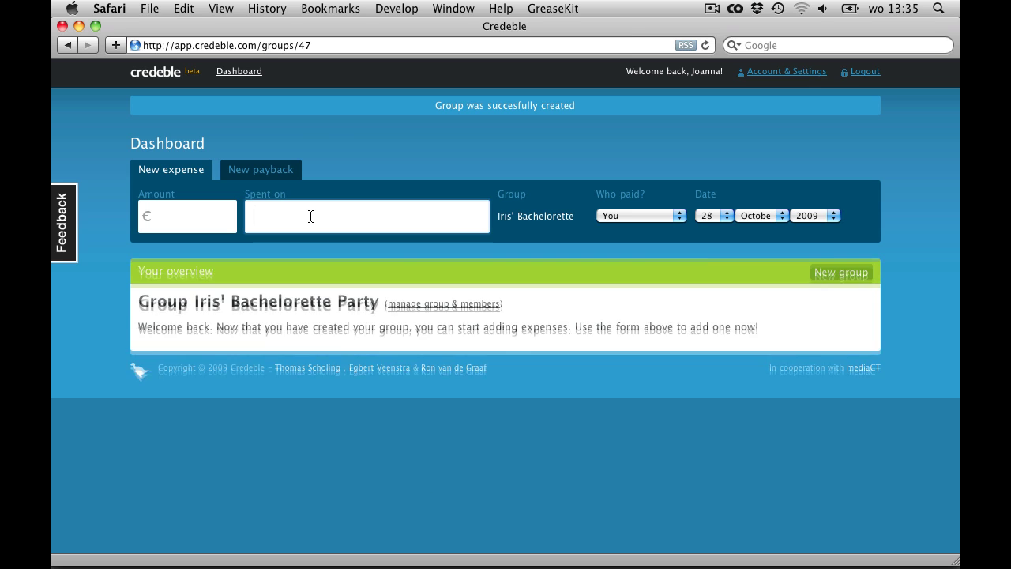
text(Reservation )
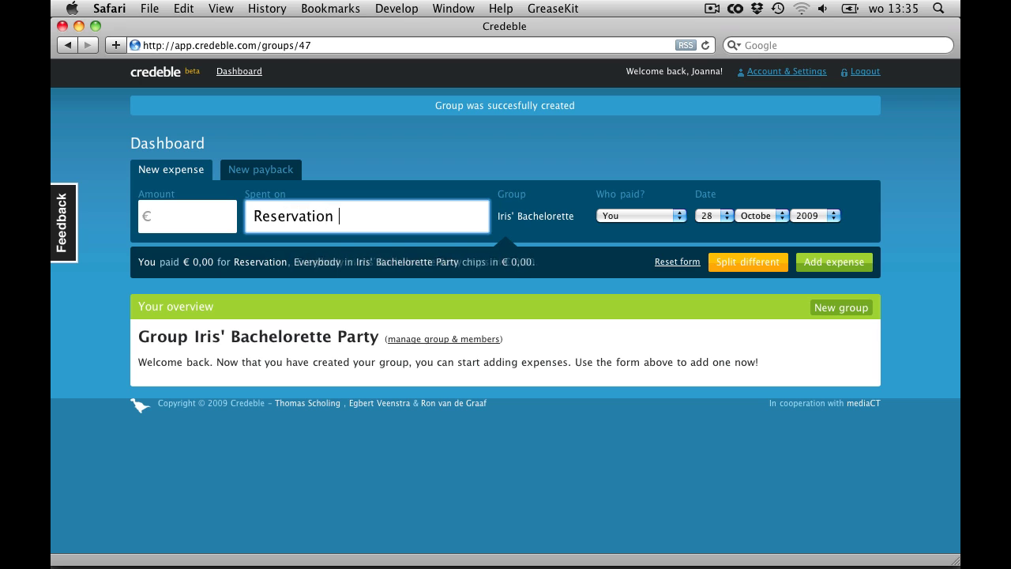
text(tapas bar)
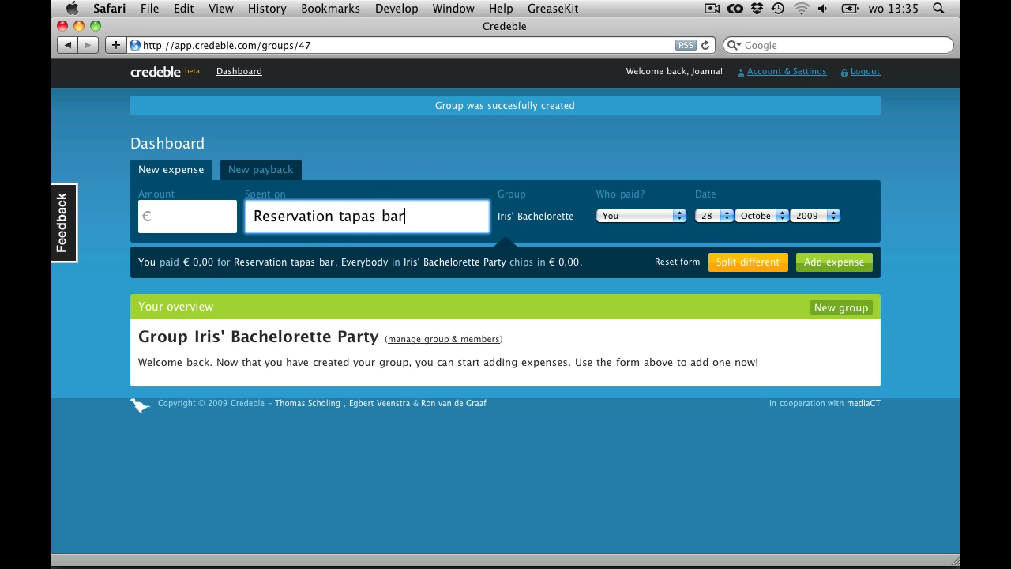
click(196, 216)
text(50)
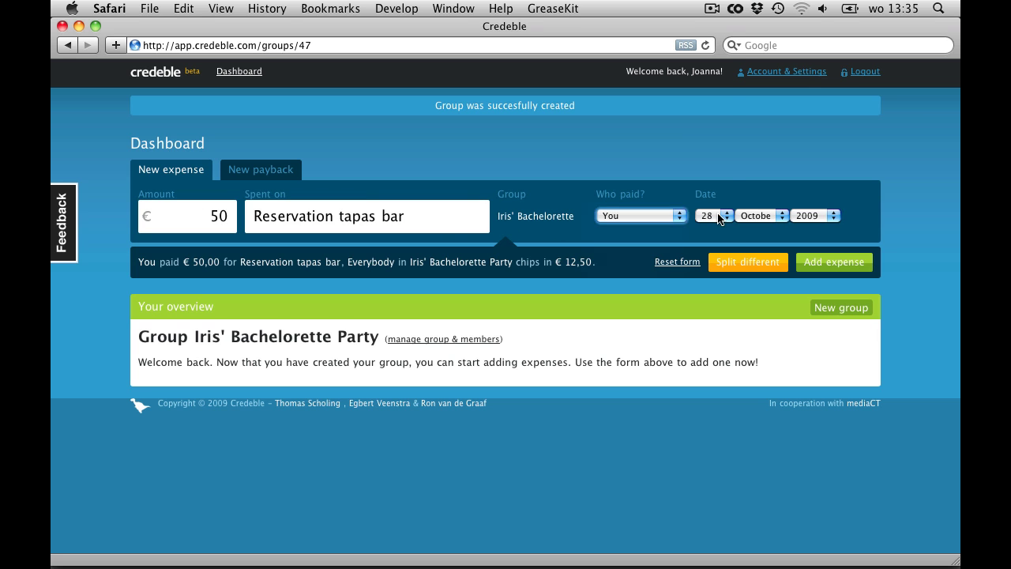
click(713, 215)
click(710, 204)
click(834, 263)
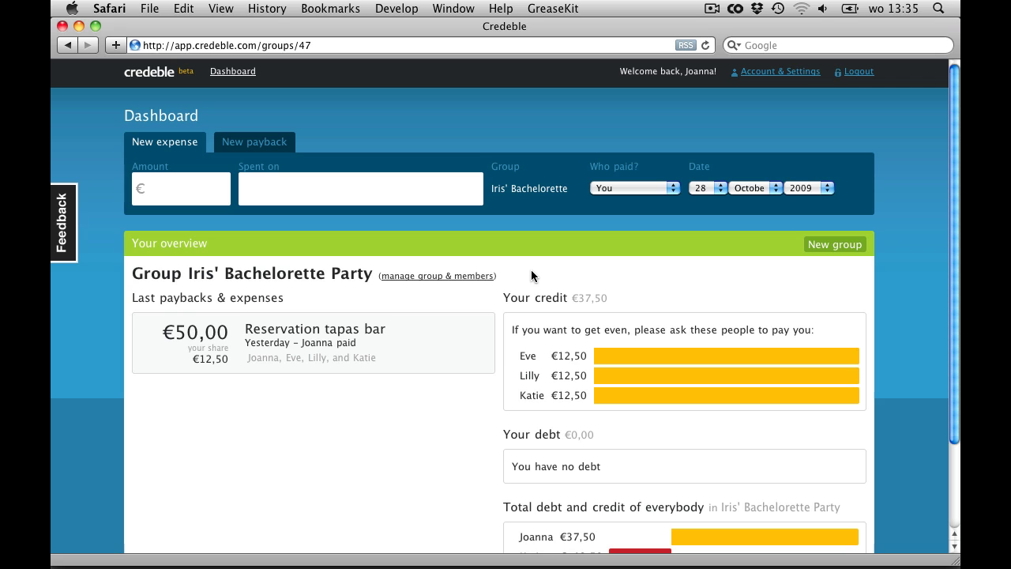
Add a €199 'Limo rent' expense
mouse_move(168, 335)
click(207, 192)
text(199)
key(Tab)
text(Limo rent)
click(821, 237)
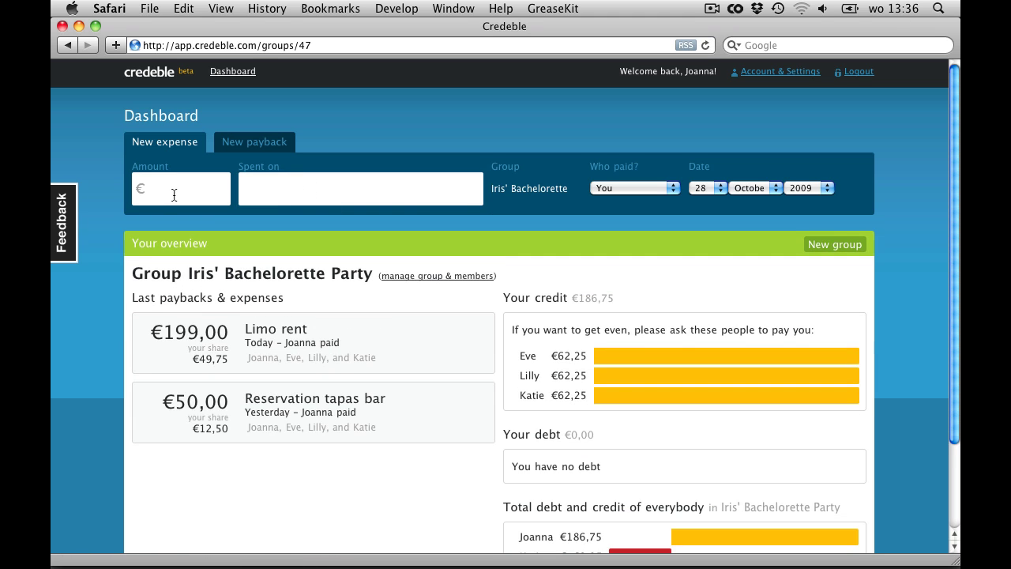
Add the €150 'Male stripper' and €85 'Lingerie' expenses
text(150)
key(Tab)
text(Male stripper)
click(218, 190)
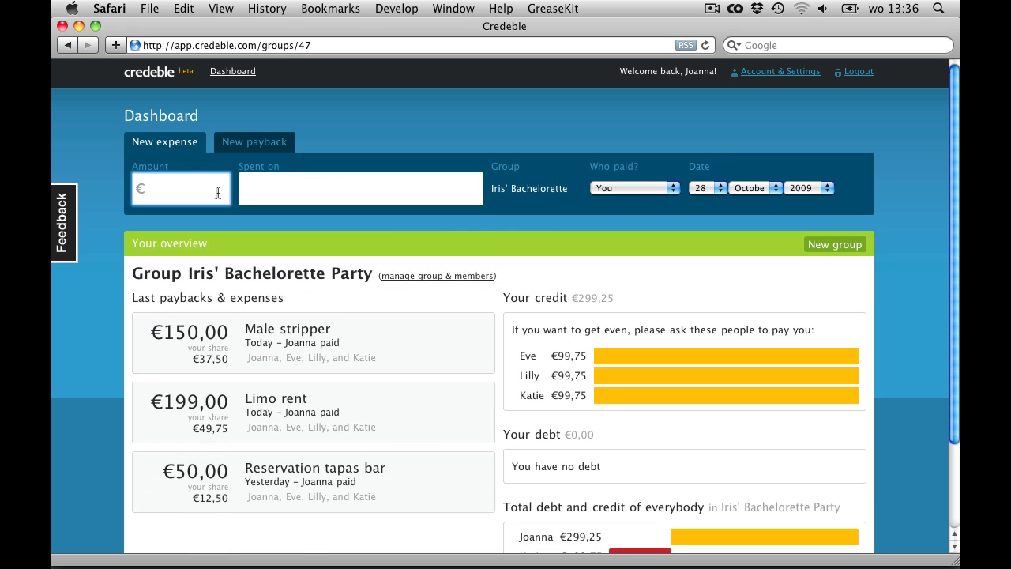
text(85)
key(Tab)
text(Lingerie)
click(853, 237)
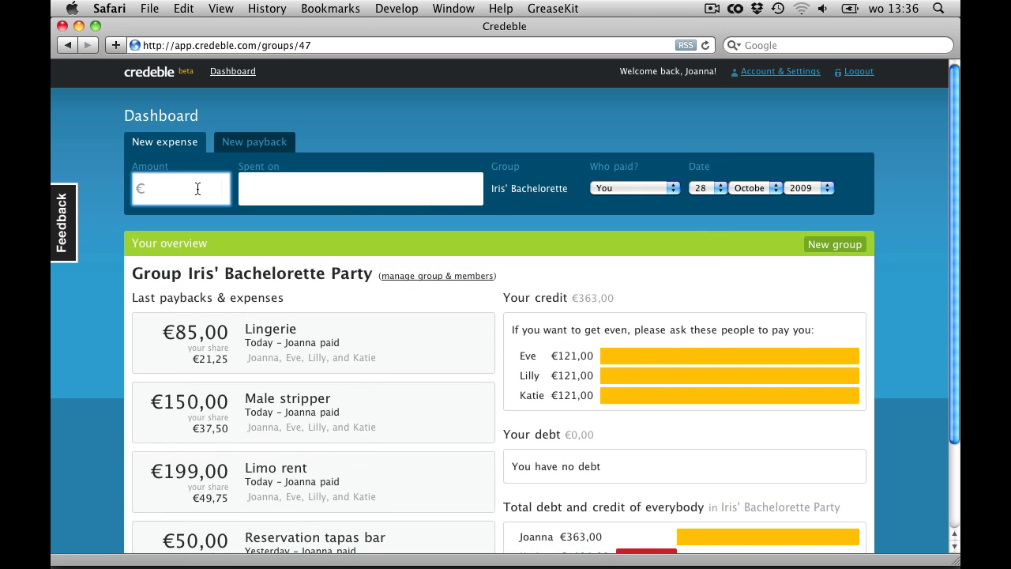
Add the €92,55 'Food and drinks' and €53,50 'Good champagne' expenses
click(196, 188)
text(92,55)
key(Tab)
text(Food and drinks)
key(Return)
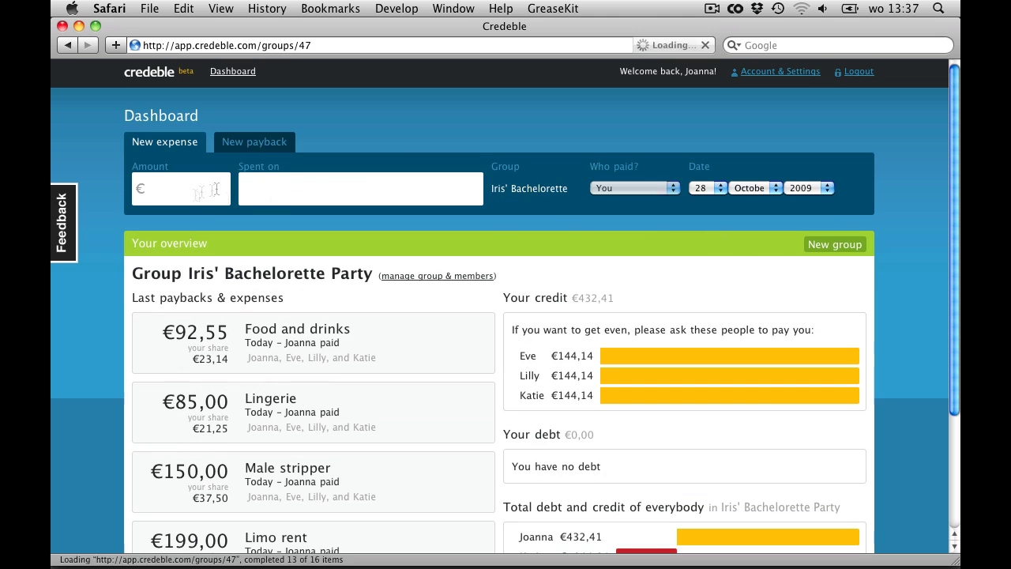
text(53,50)
key(Tab)
text(Good champagne)
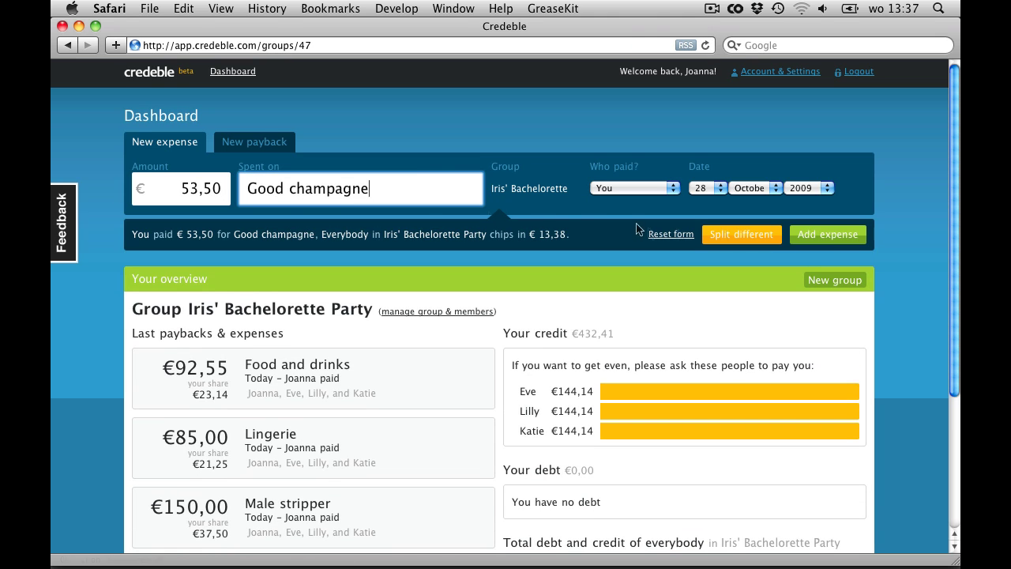
click(828, 233)
scroll(837, 282, down, 5)
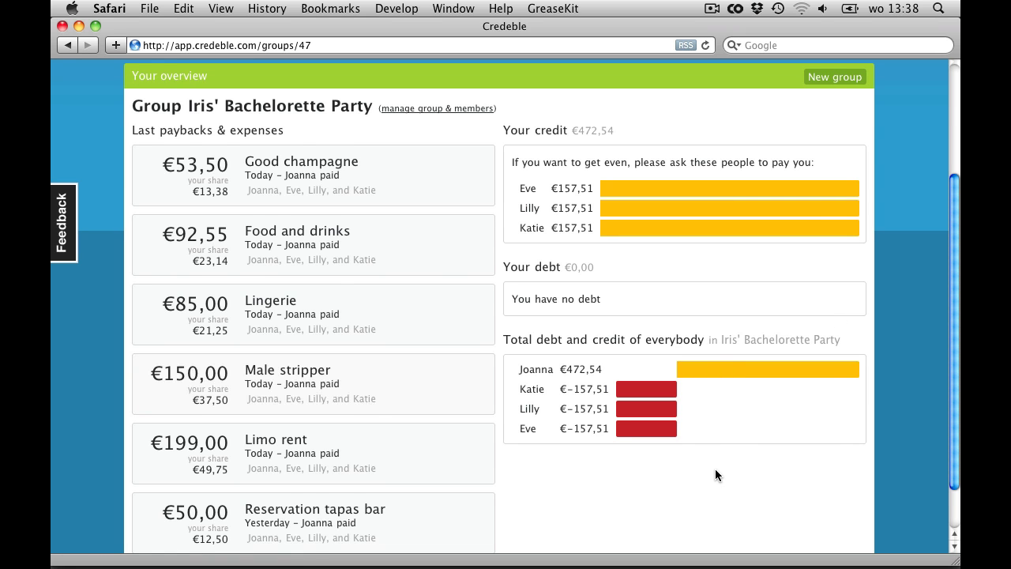
scroll(715, 469, up, 5)
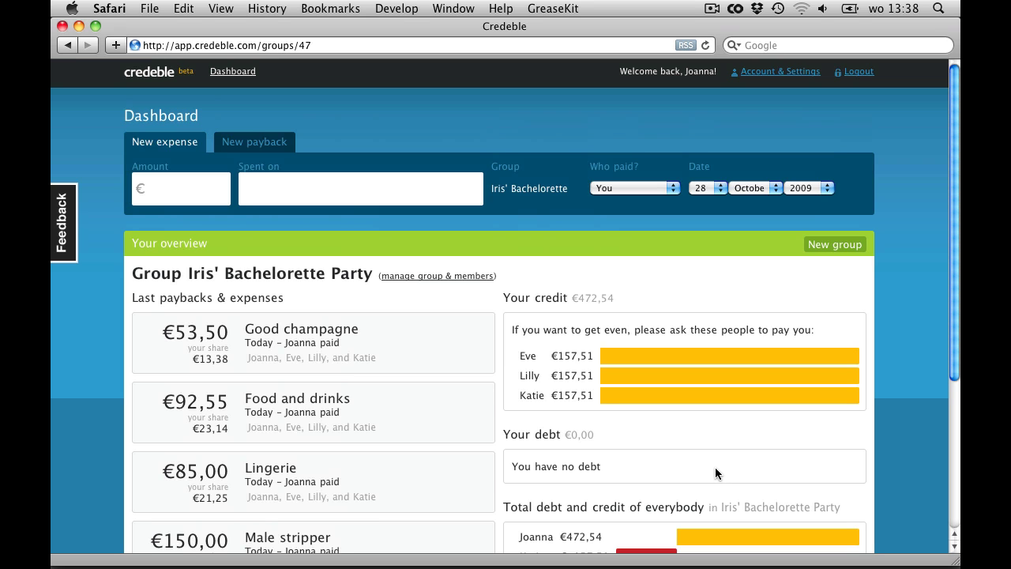
scroll(496, 446, down, 3)
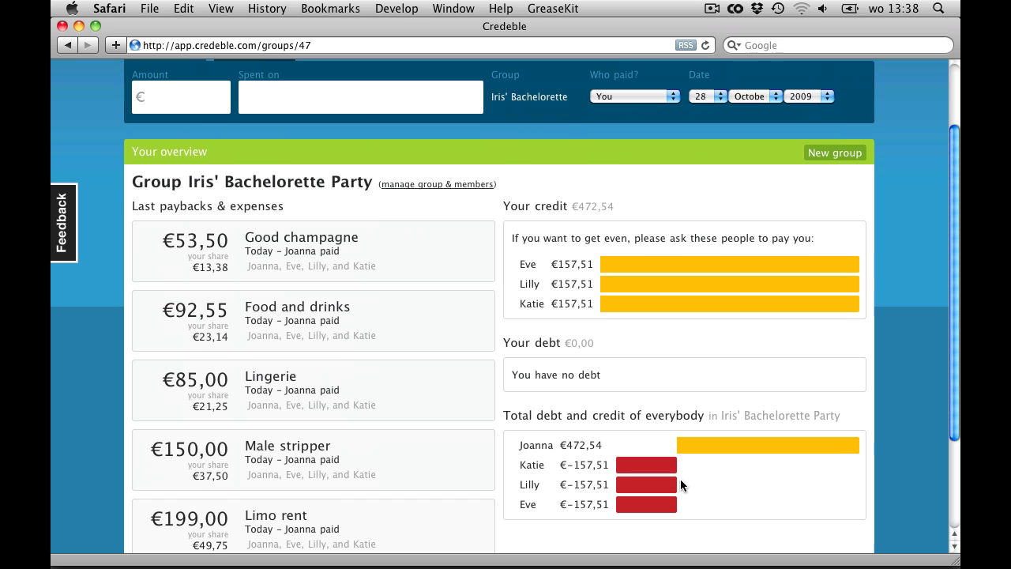
scroll(680, 479, up, 3)
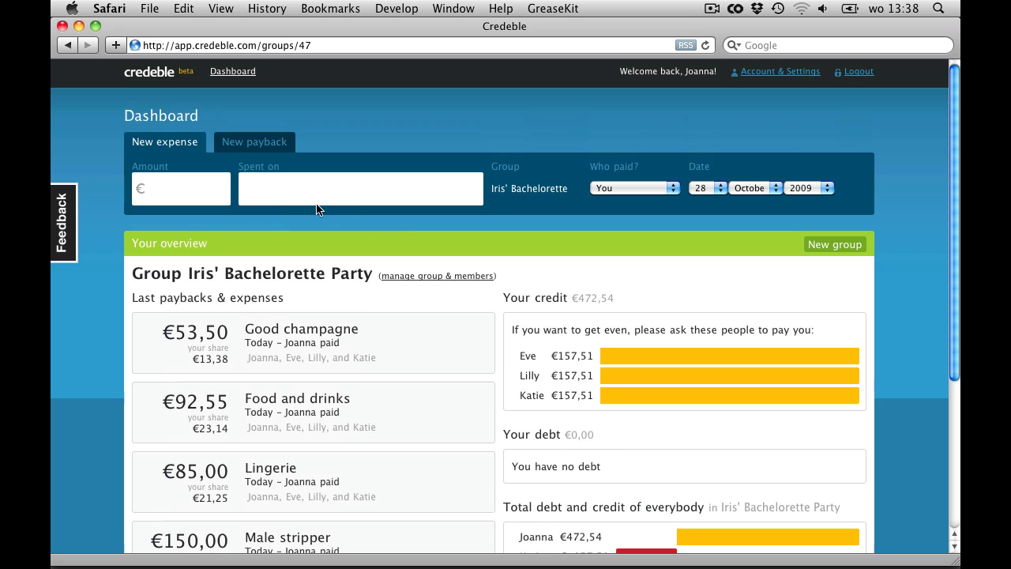
Record a €50 payback from the member chosen under Who paid?
click(253, 147)
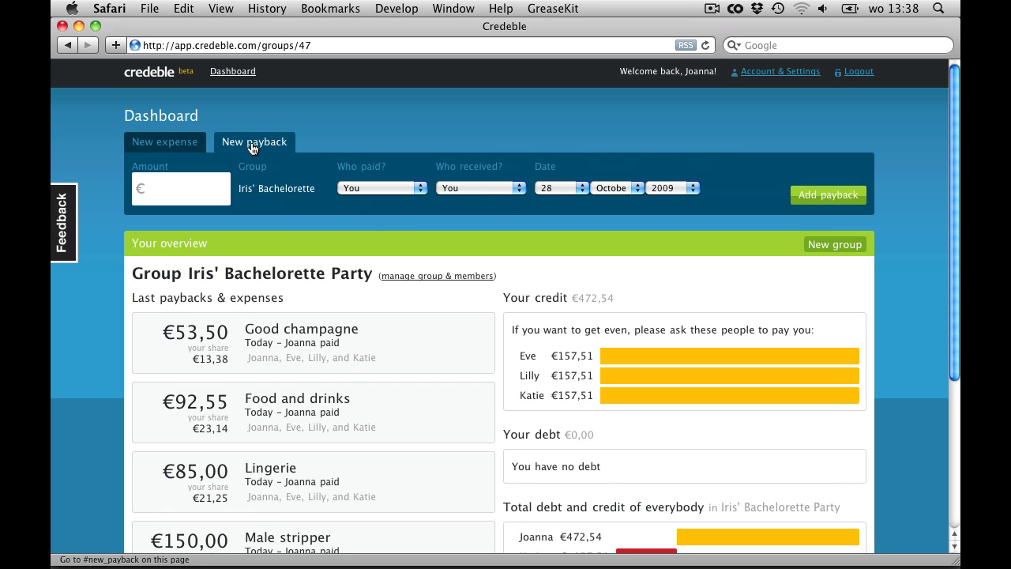
click(220, 188)
text(50)
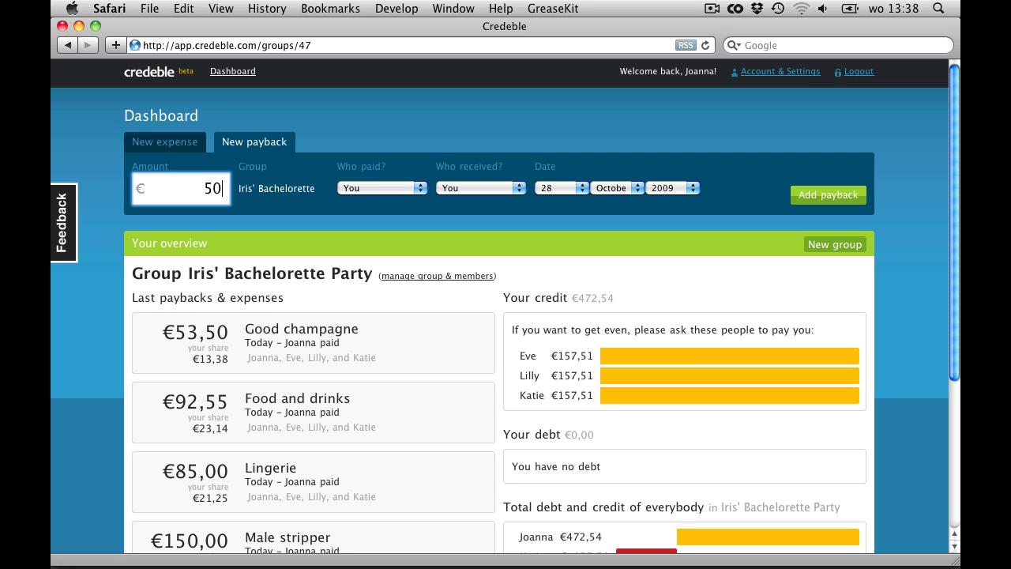
click(420, 194)
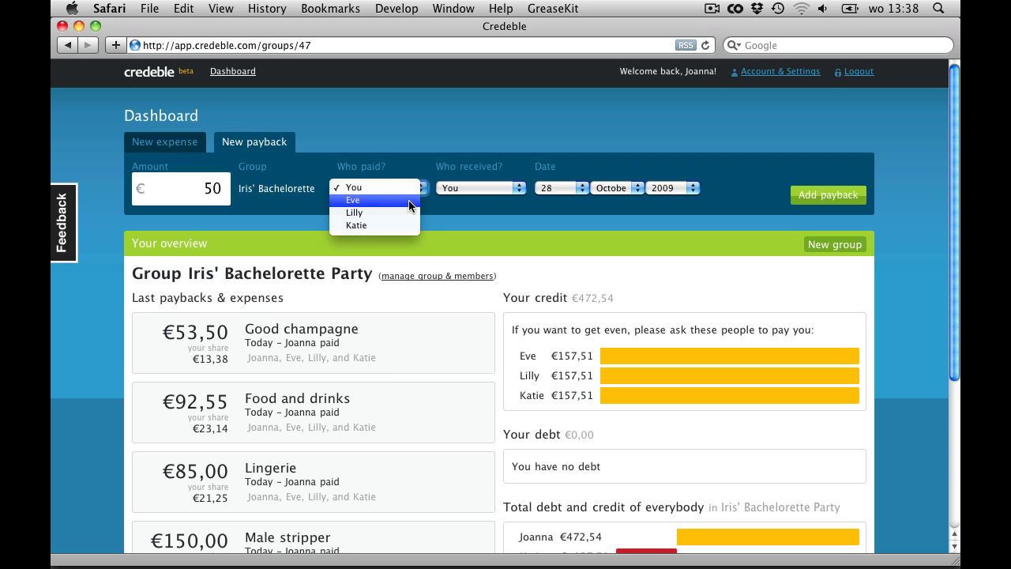
click(404, 213)
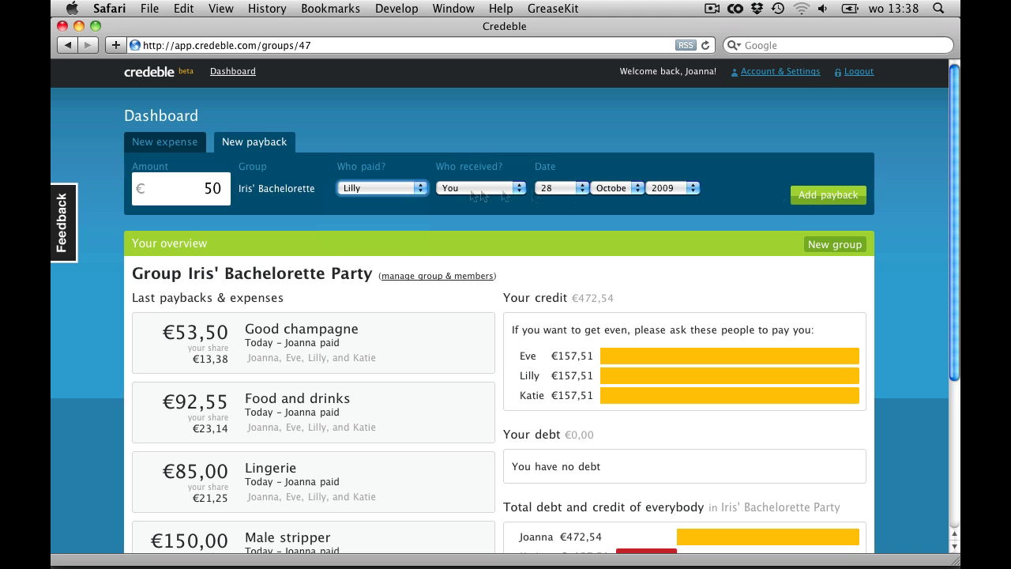
click(828, 195)
scroll(906, 245, down, 3)
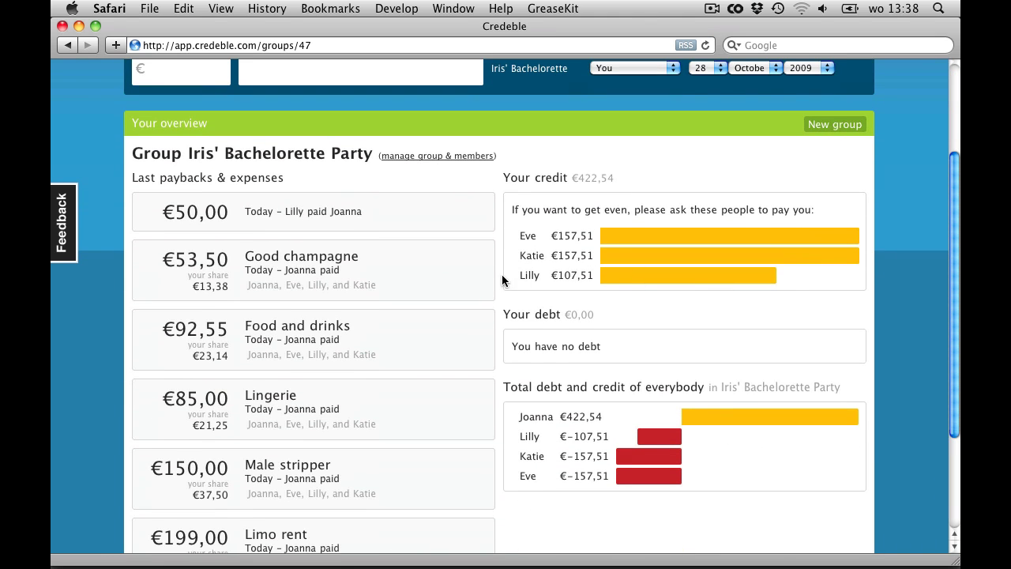
mouse_move(492, 416)
scroll(631, 316, up, 4)
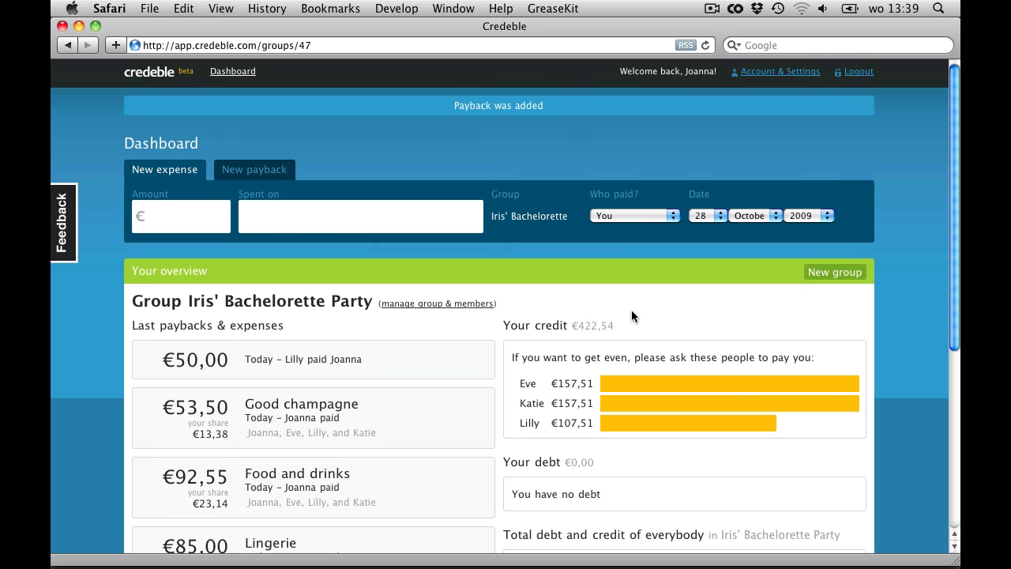
Add an €80 gift expense split only between you and one other member, €40 each
click(208, 210)
text(80)
click(275, 218)
text(Gift Joanna and Eve)
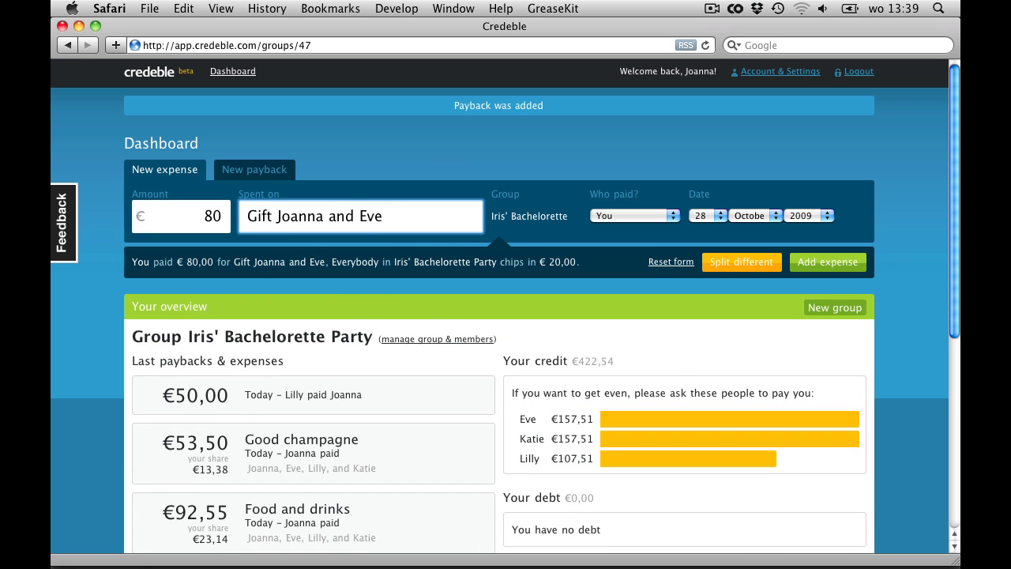
click(728, 263)
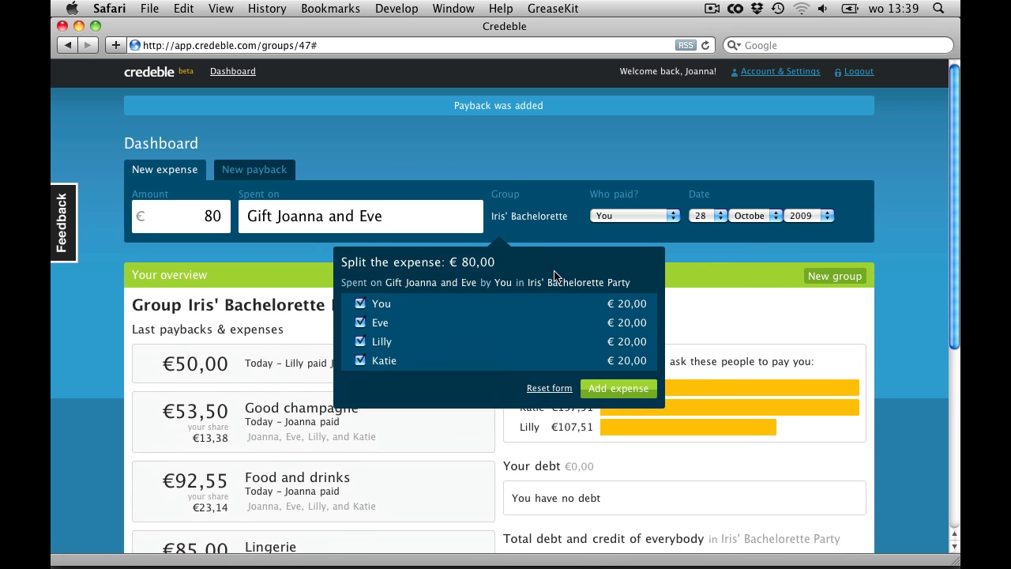
click(385, 345)
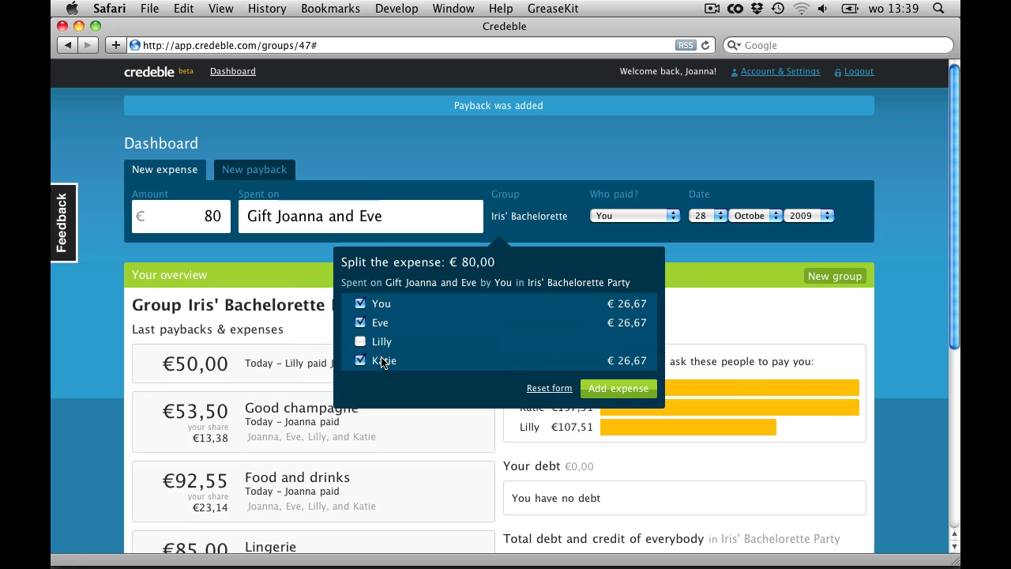
click(383, 362)
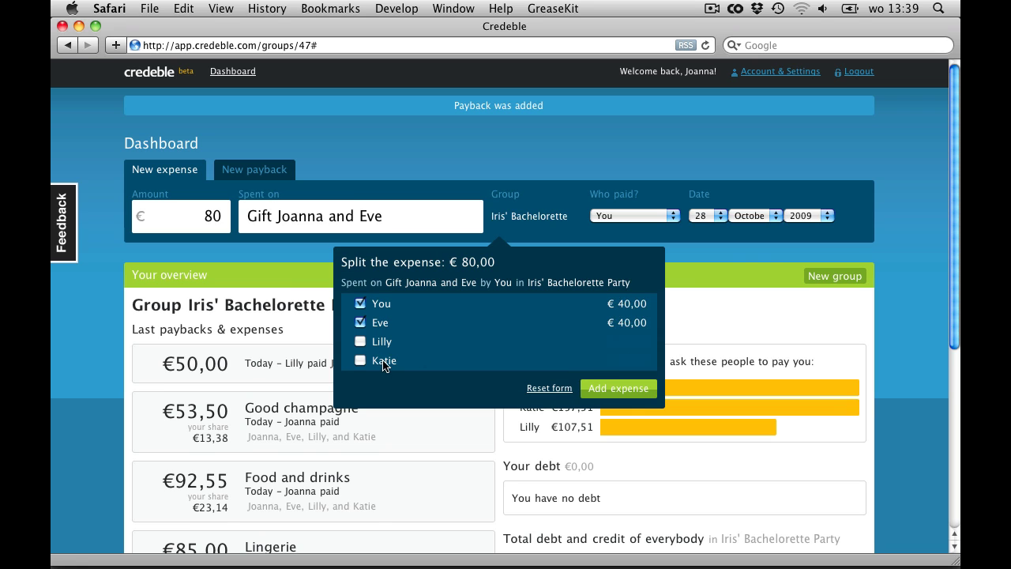
click(614, 392)
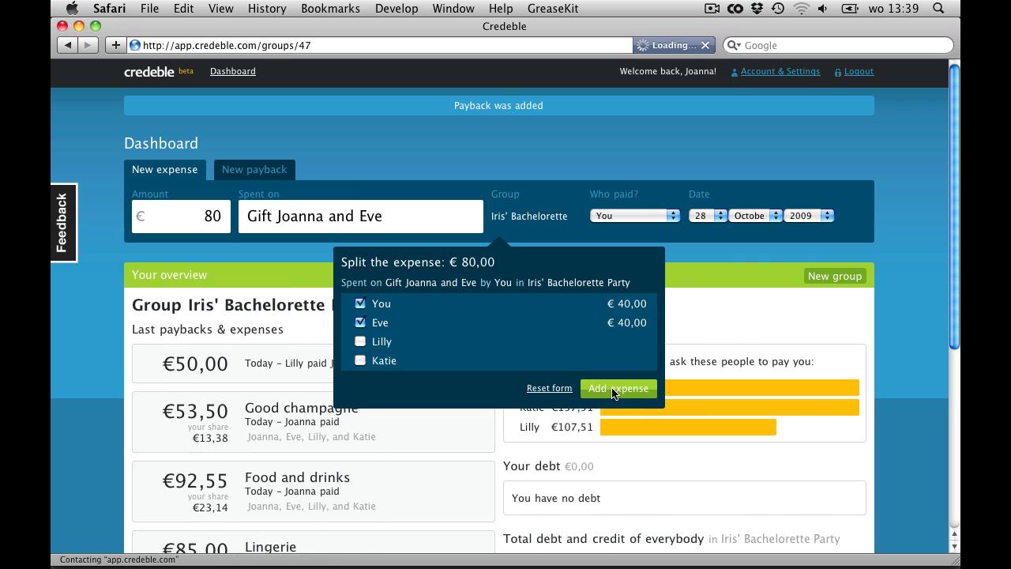